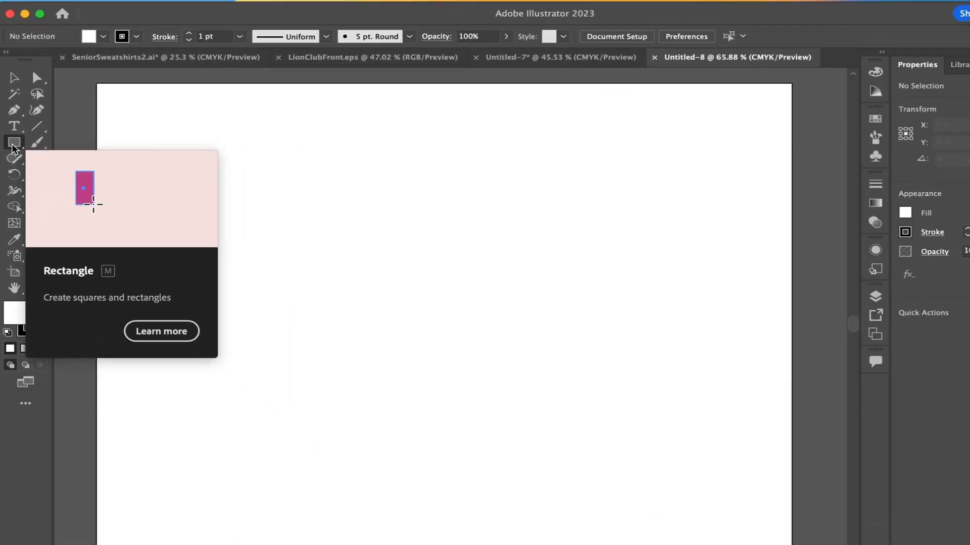
# Draw a rectangle about 3.11 by 1.48 in near the artboard's upper-left corner and set its stroke weight to 4 pt
pyautogui.moveTo(140, 120); pyautogui.dragTo(317, 196)
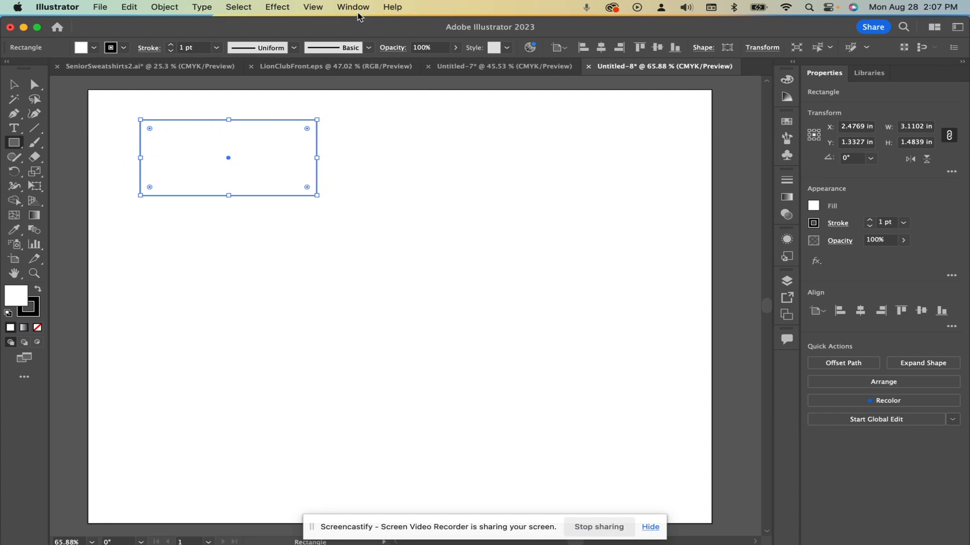
pyautogui.click(356, 11)
pyautogui.moveTo(361, 73)
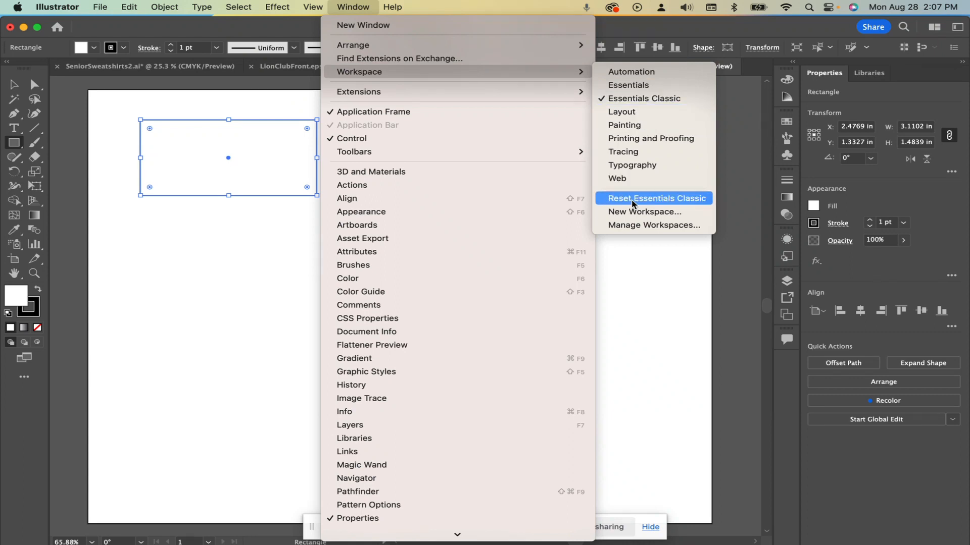
pyautogui.click(364, 11)
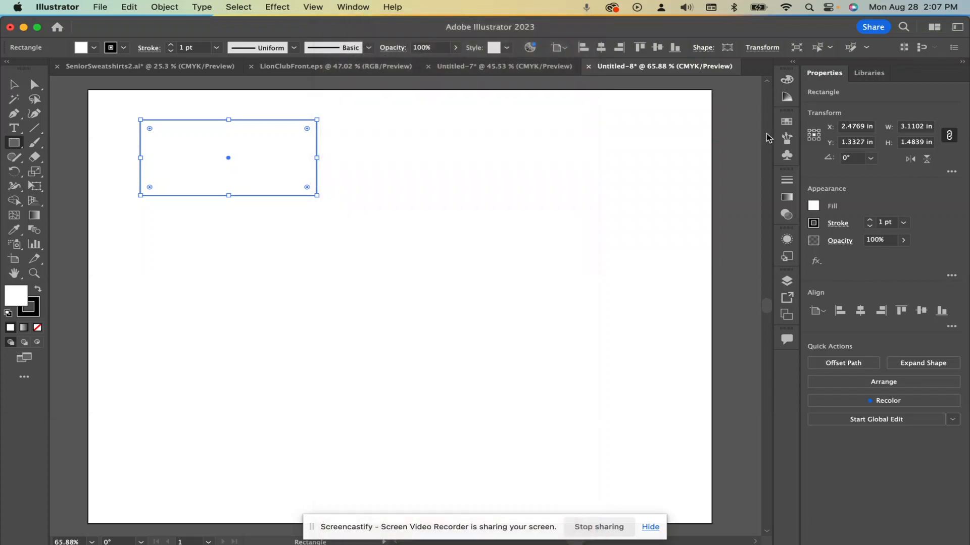
pyautogui.click(869, 220)
pyautogui.click(869, 220)
pyautogui.click(869, 221)
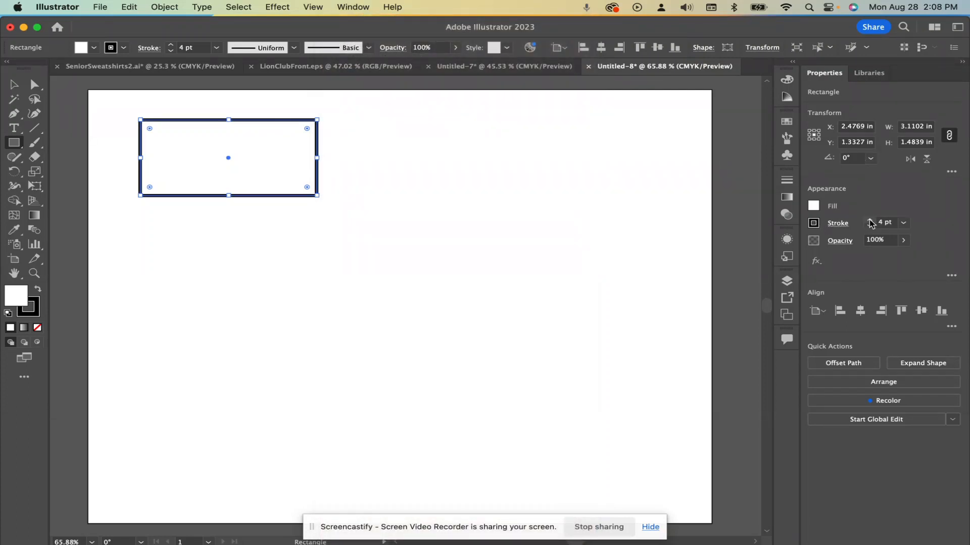
# Fill the rectangle with the pinkish-purple color D665C9
pyautogui.click(814, 207)
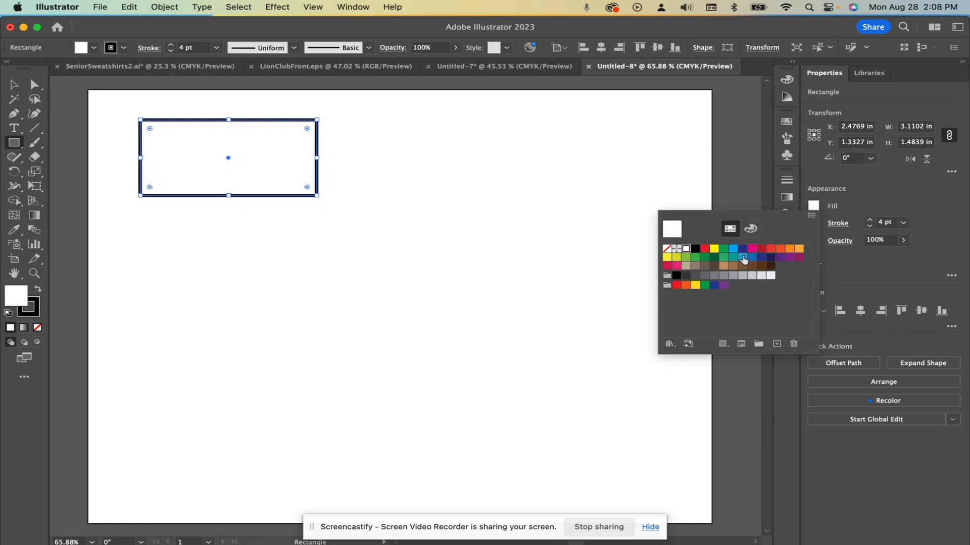
pyautogui.click(816, 209)
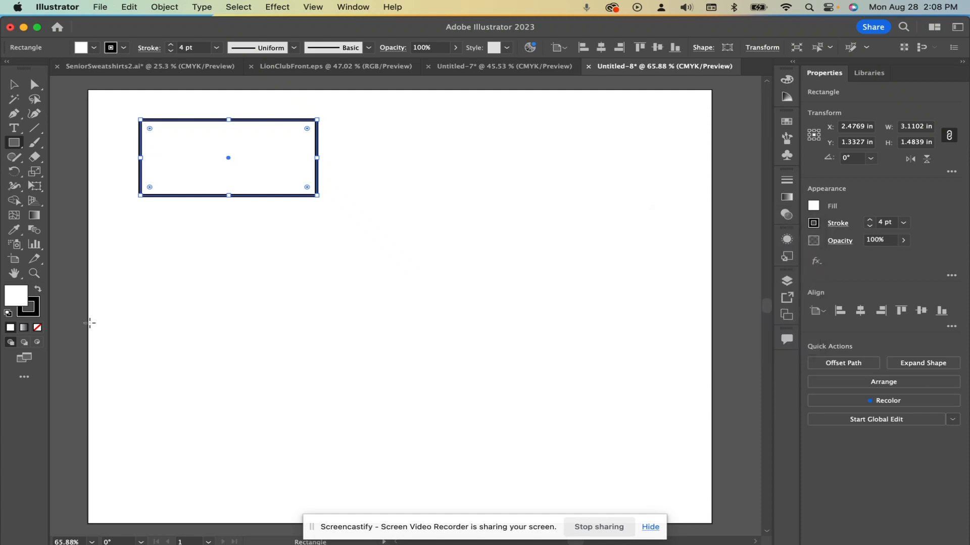
pyautogui.doubleClick(17, 300)
pyautogui.moveTo(521, 315); pyautogui.dragTo(548, 313)
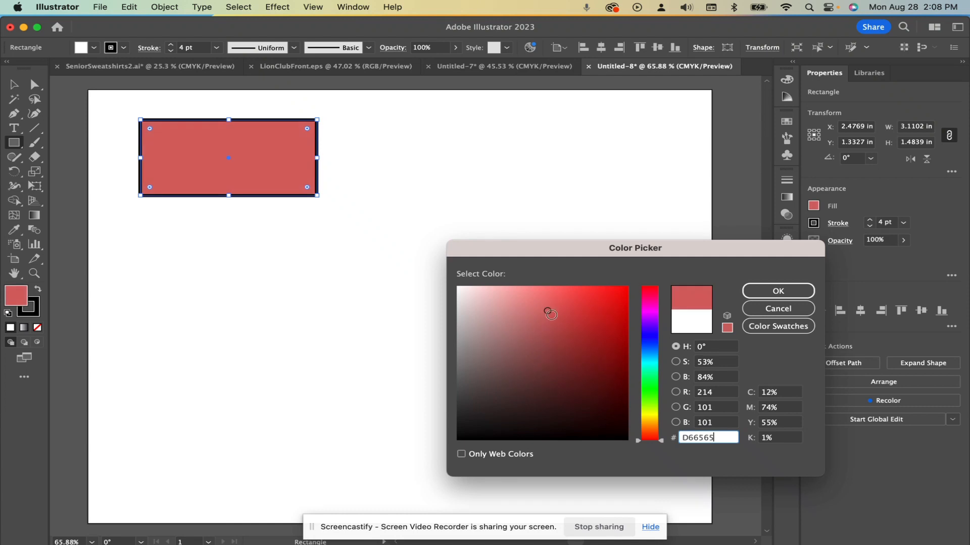
pyautogui.click(650, 309)
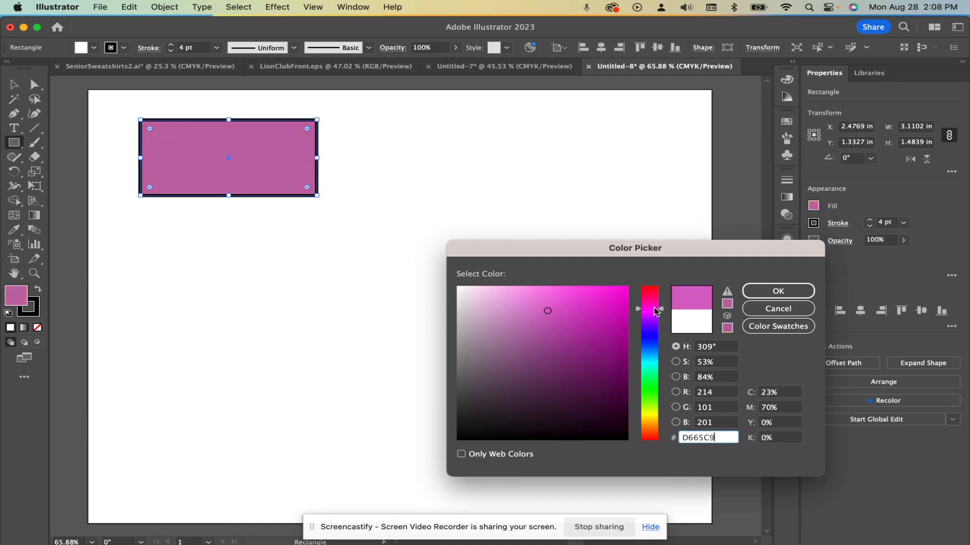
pyautogui.click(767, 292)
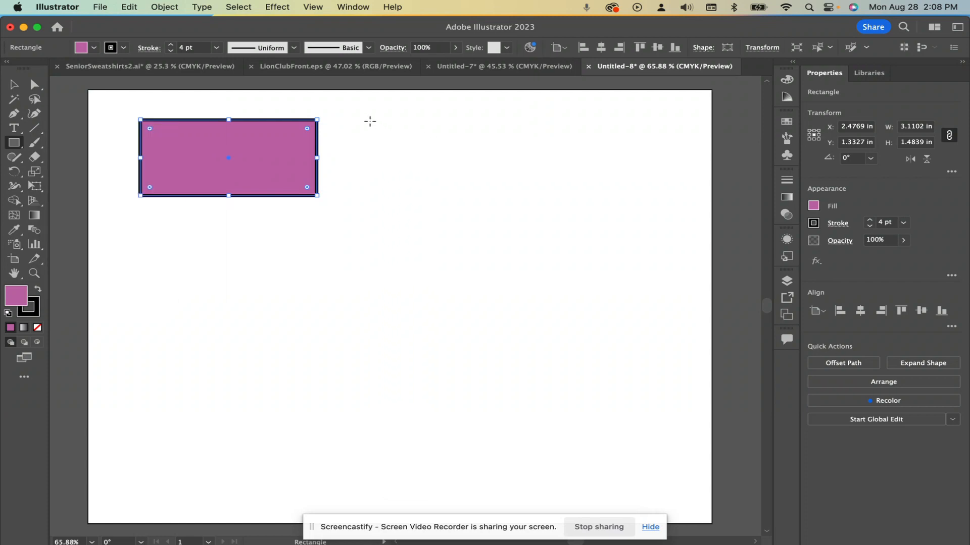
# Draw a second rectangle about 3.43 by 1.70 in to the right of the first and color its stroke green
pyautogui.moveTo(367, 119); pyautogui.dragTo(562, 206)
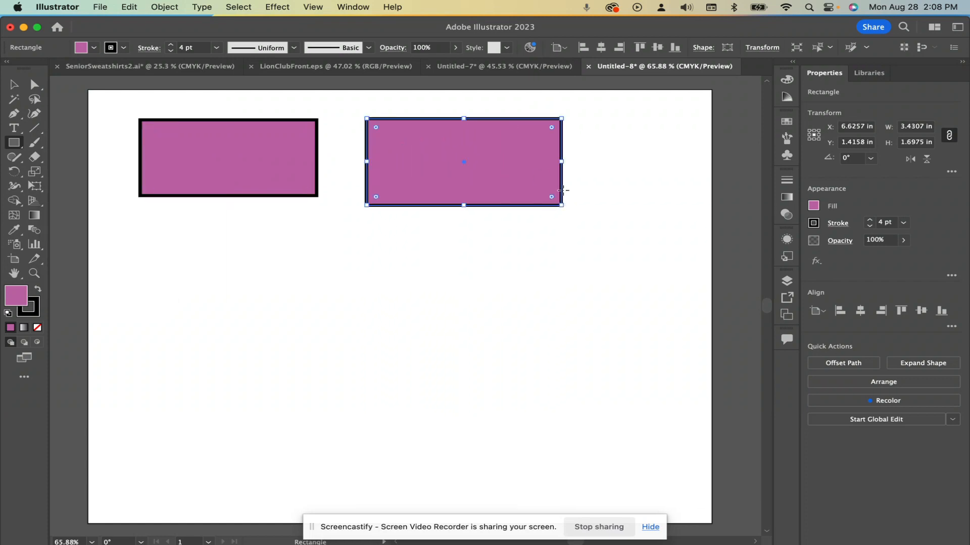
pyautogui.click(35, 314)
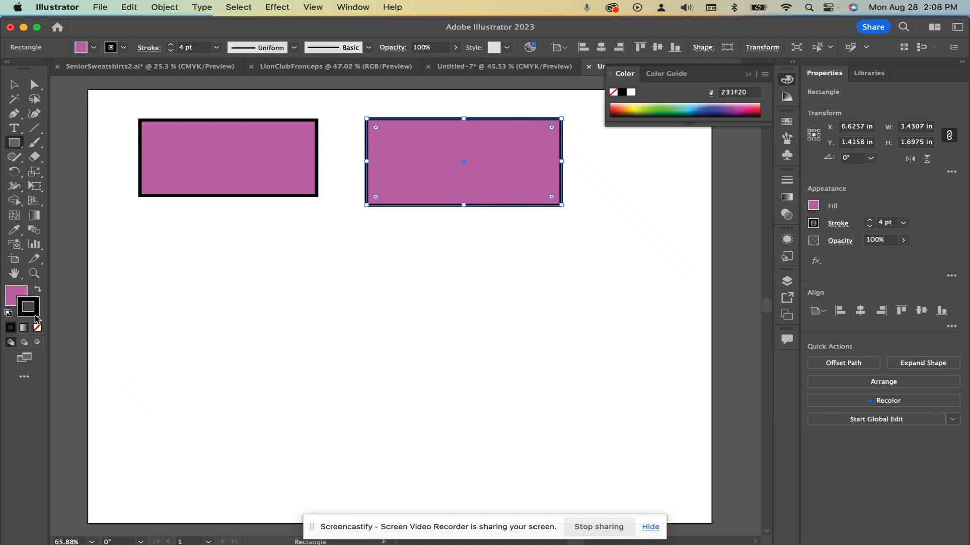
pyautogui.click(670, 103)
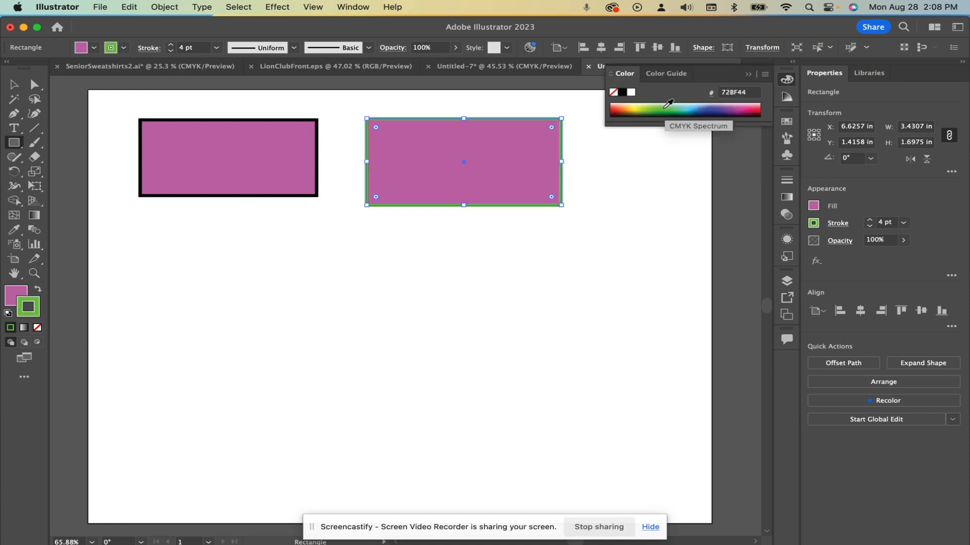
# Fill the second rectangle with pink F16A82, set its stroke weight to 6 pt, and deselect it
pyautogui.click(811, 206)
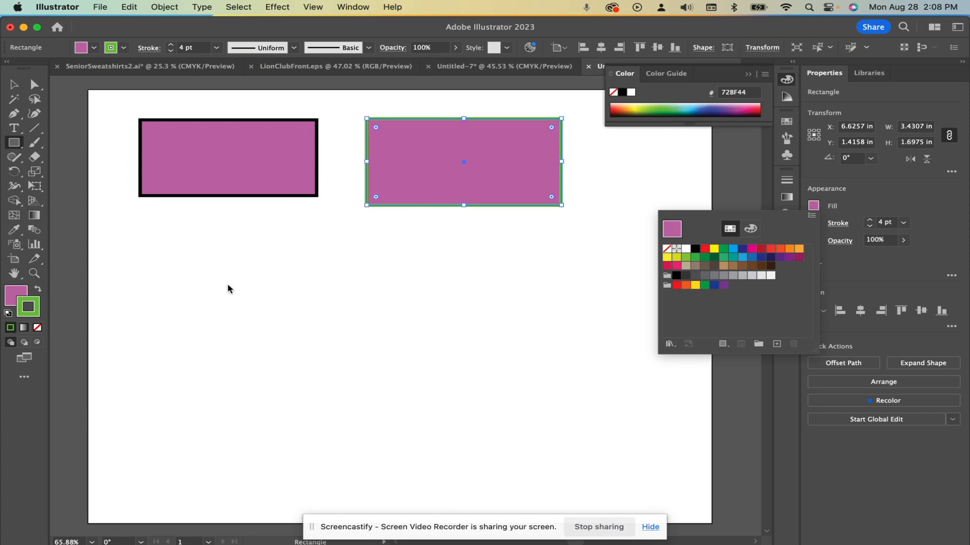
pyautogui.click(17, 297)
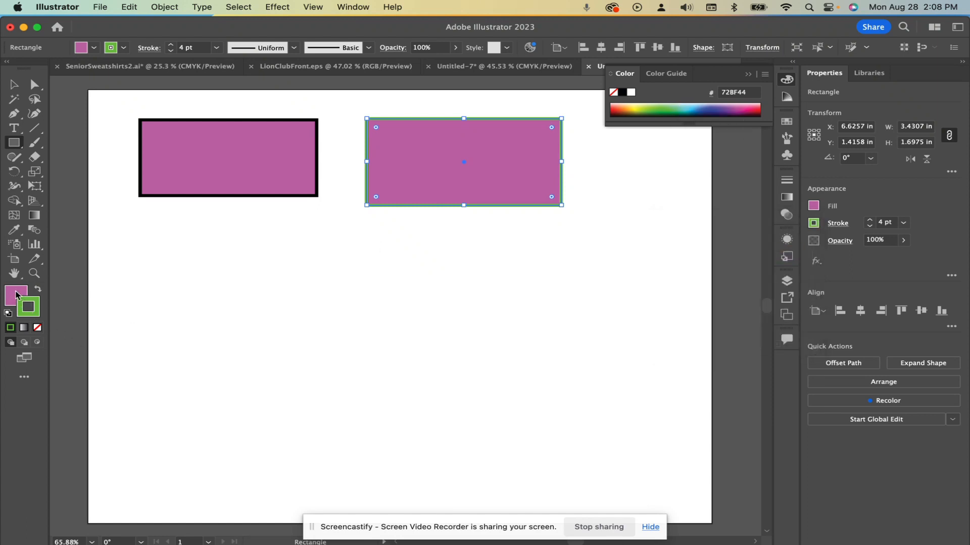
pyautogui.click(16, 296)
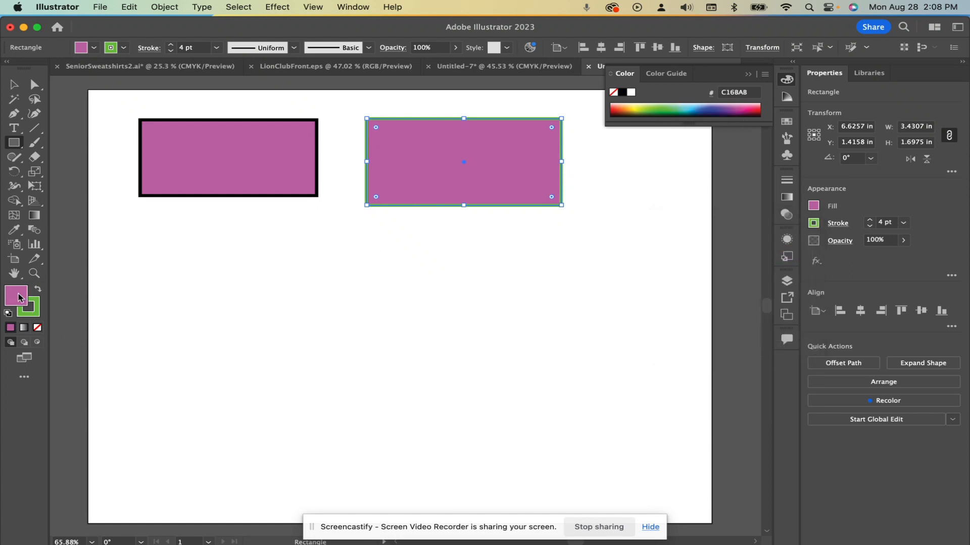
pyautogui.click(756, 109)
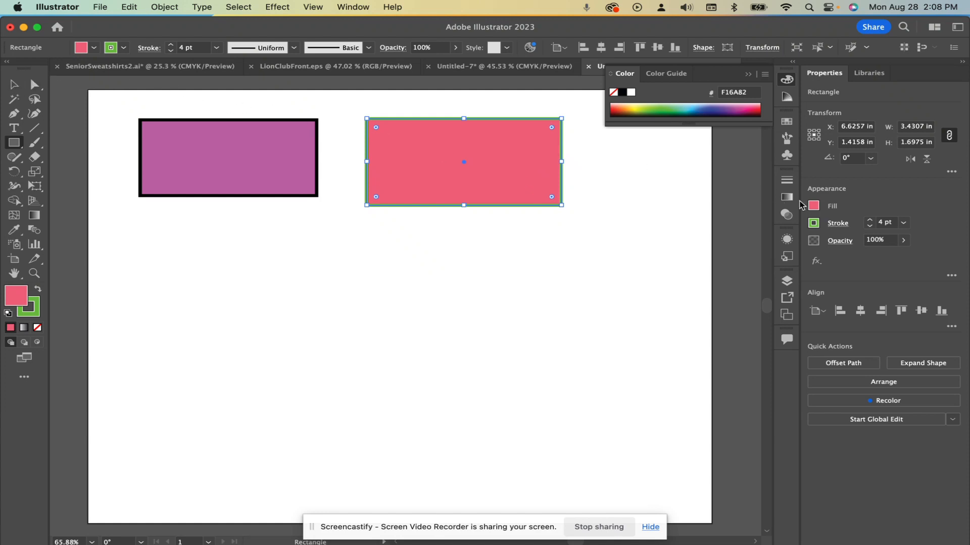
pyautogui.click(870, 221)
pyautogui.click(869, 220)
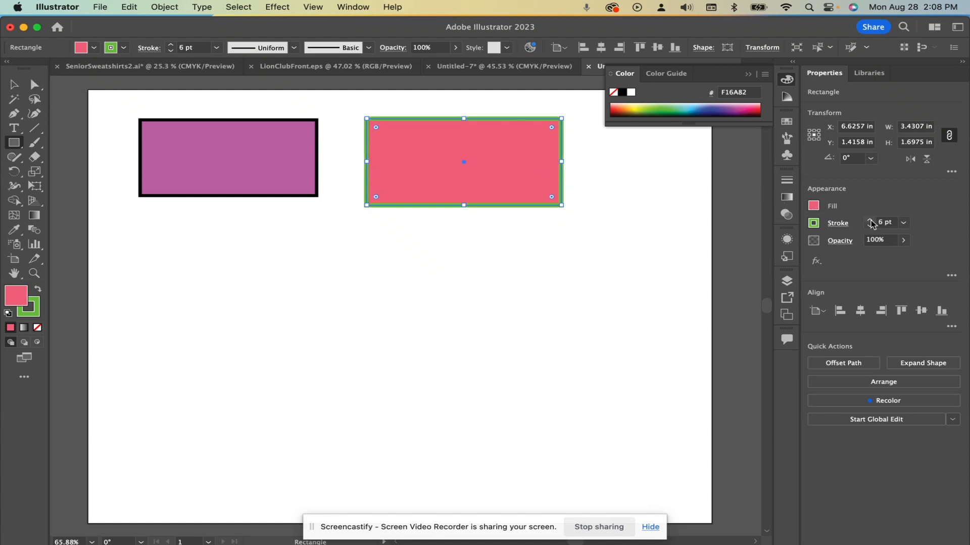
pyautogui.click(11, 89)
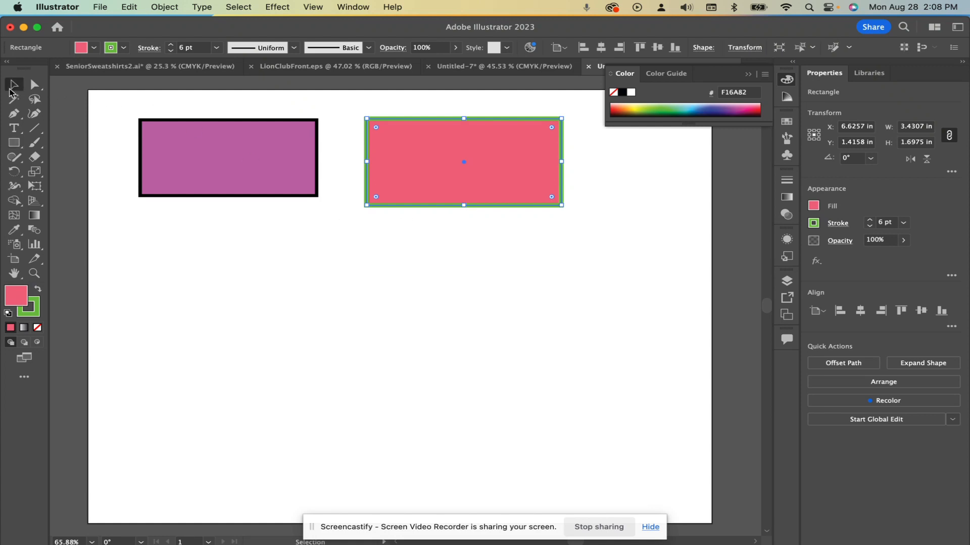
pyautogui.click(480, 292)
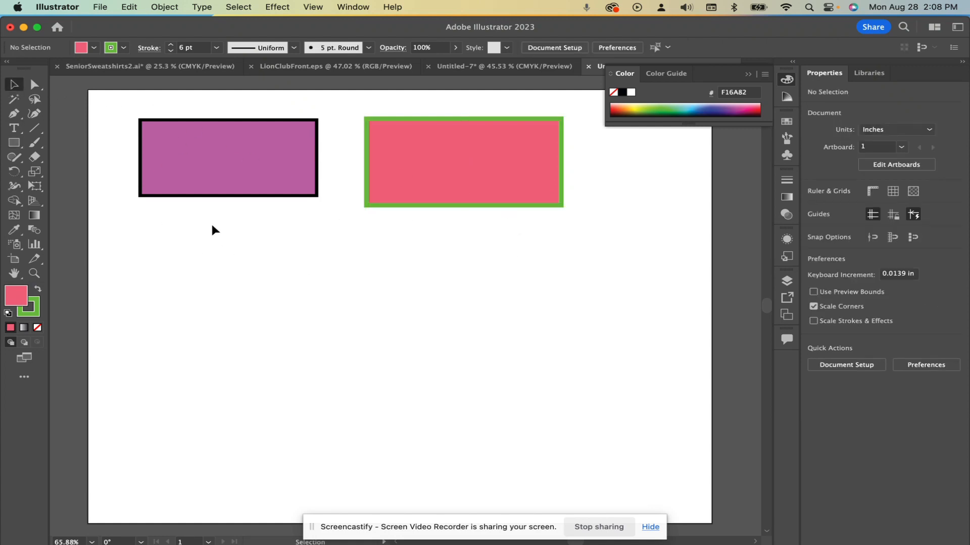
# Draw an ellipse about 3.53 by 2.12 in below the purple rectangle and deselect it
pyautogui.click(14, 144)
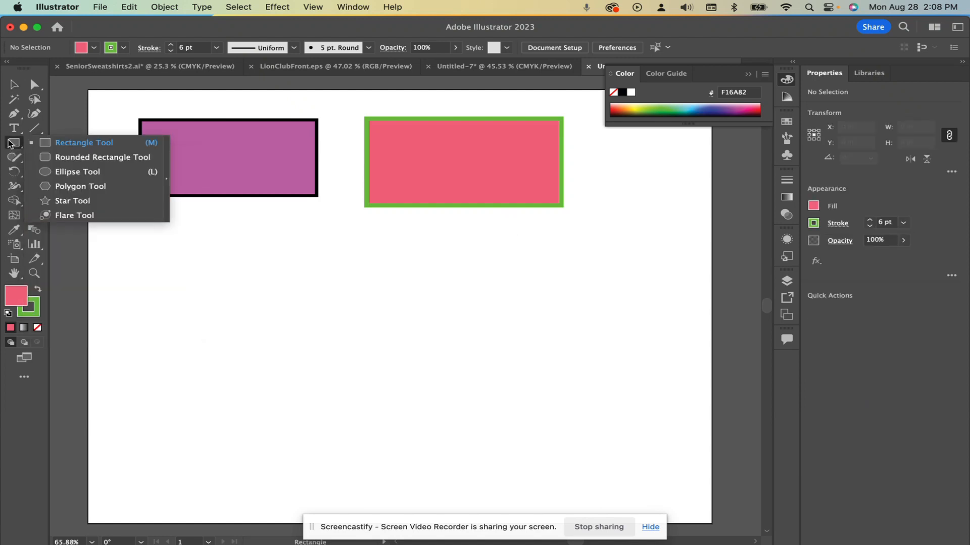
pyautogui.click(70, 173)
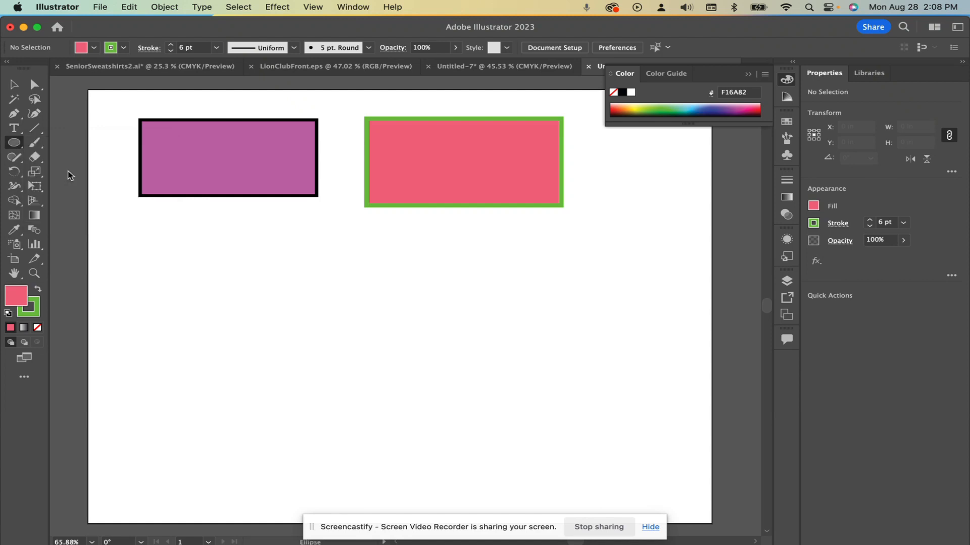
pyautogui.moveTo(157, 262); pyautogui.dragTo(358, 371)
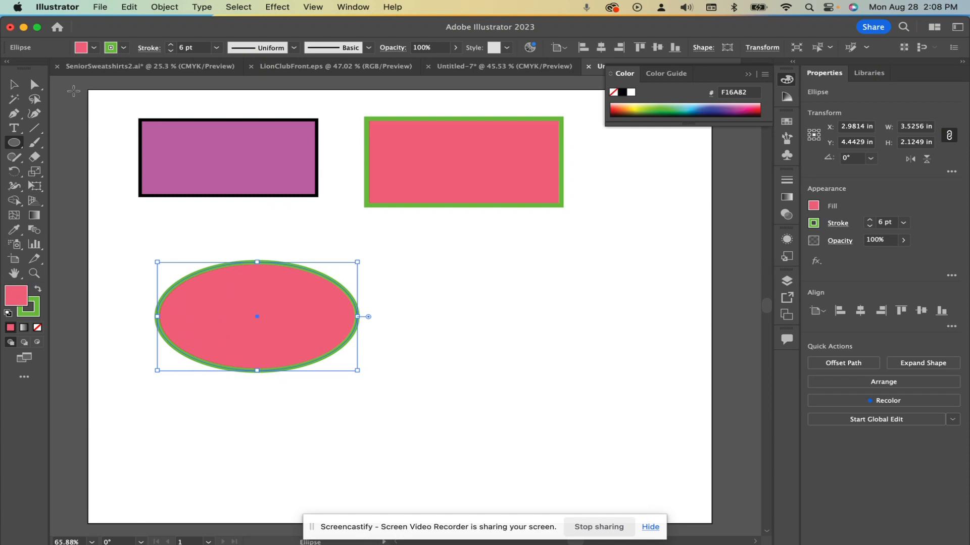
pyautogui.click(15, 85)
pyautogui.click(524, 245)
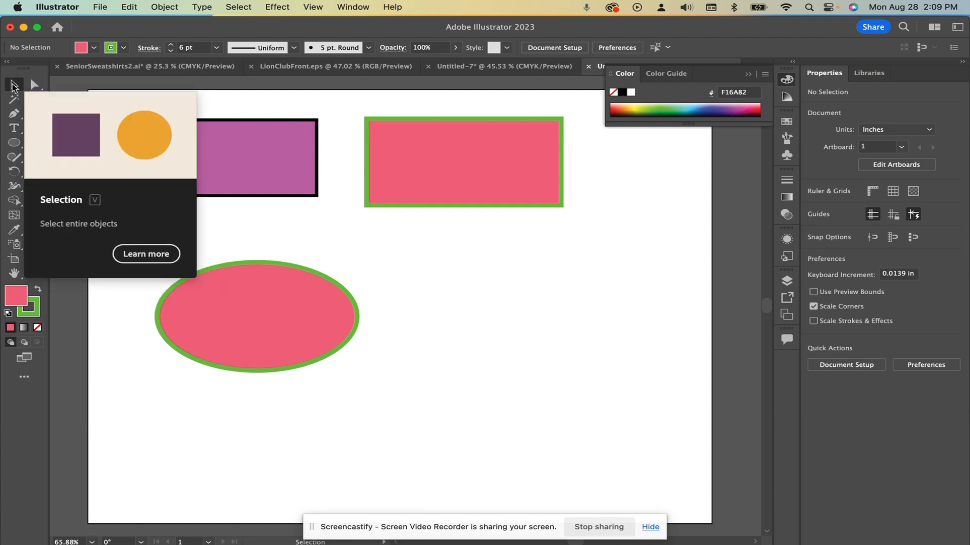
# Select the bottom edge of the pink rectangle with the Direct Selection tool
pyautogui.click(37, 84)
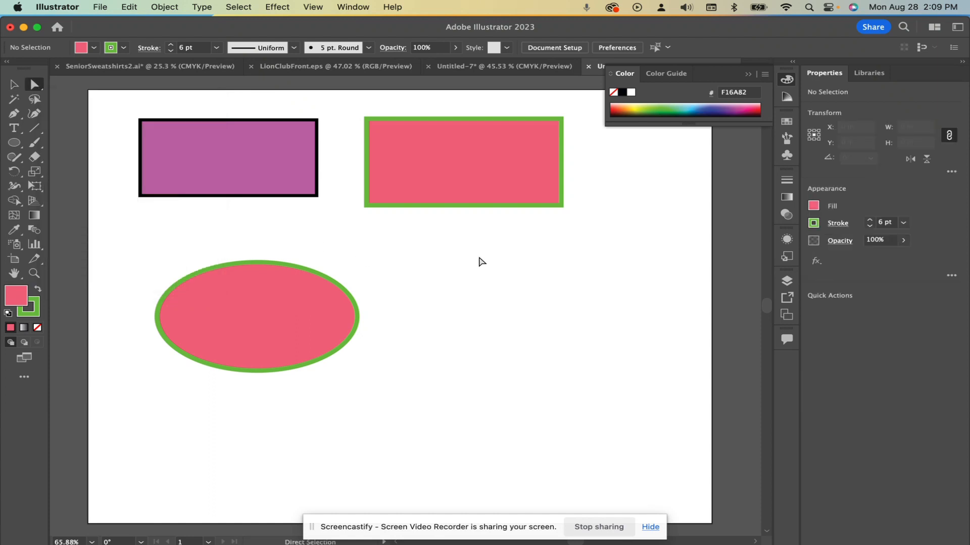
pyautogui.click(465, 207)
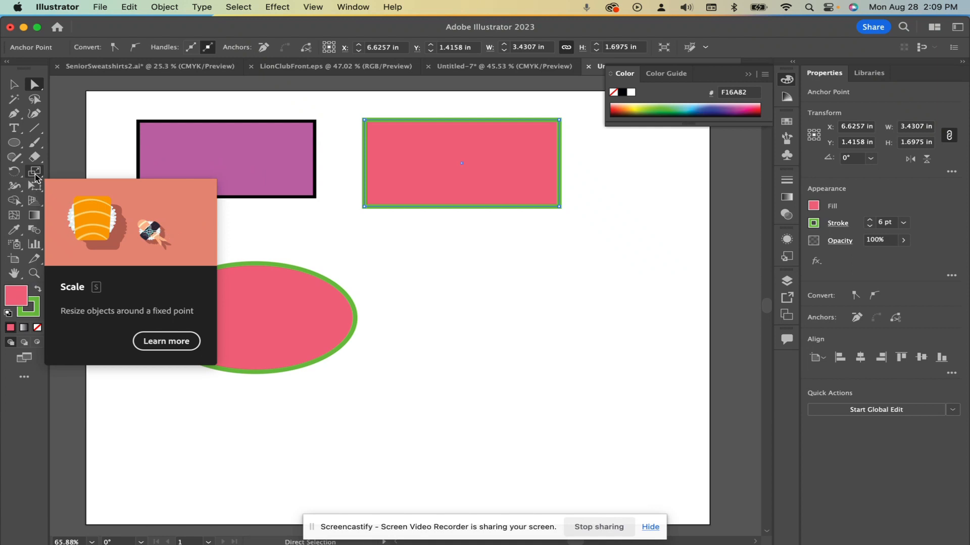
pyautogui.click(35, 175)
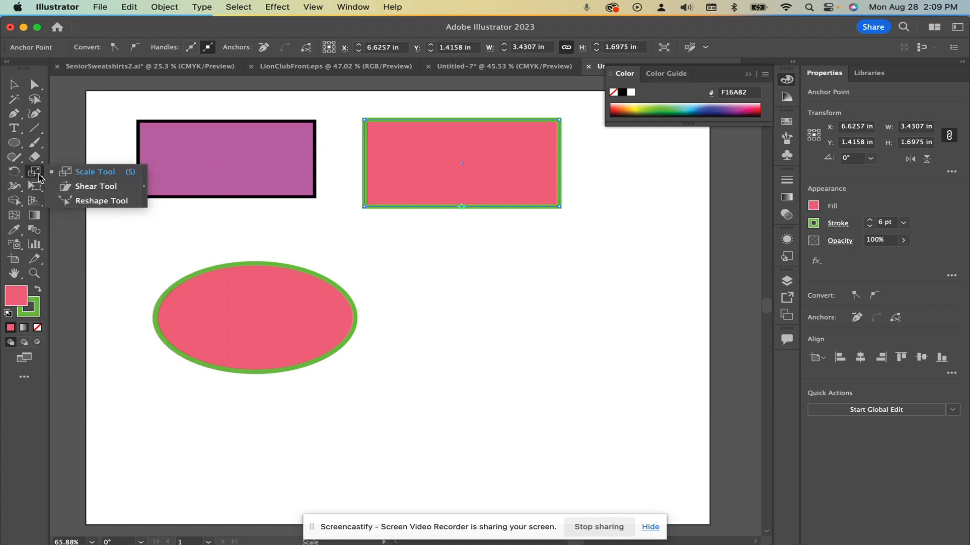
pyautogui.click(35, 174)
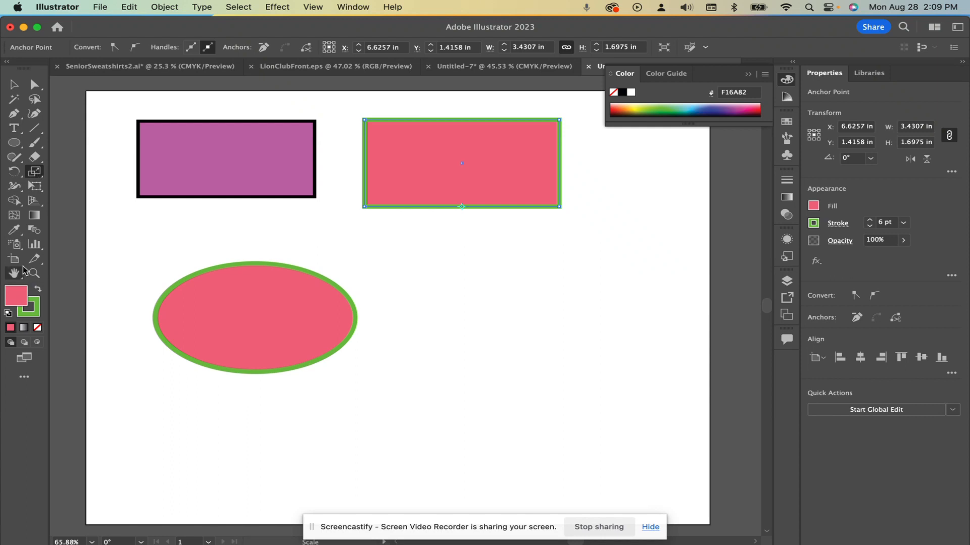
pyautogui.click(25, 379)
pyautogui.scroll(-5, 121, 345)
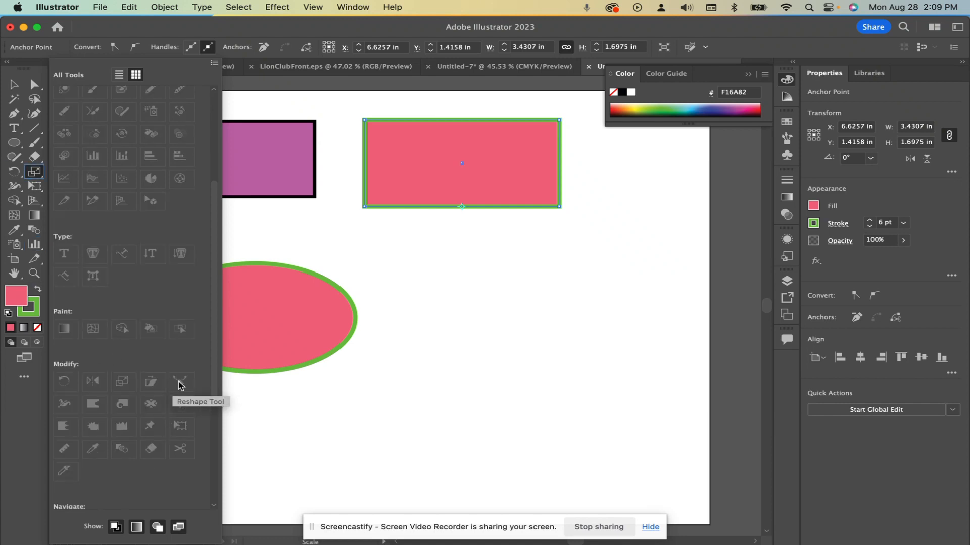
pyautogui.click(35, 174)
pyautogui.click(246, 31)
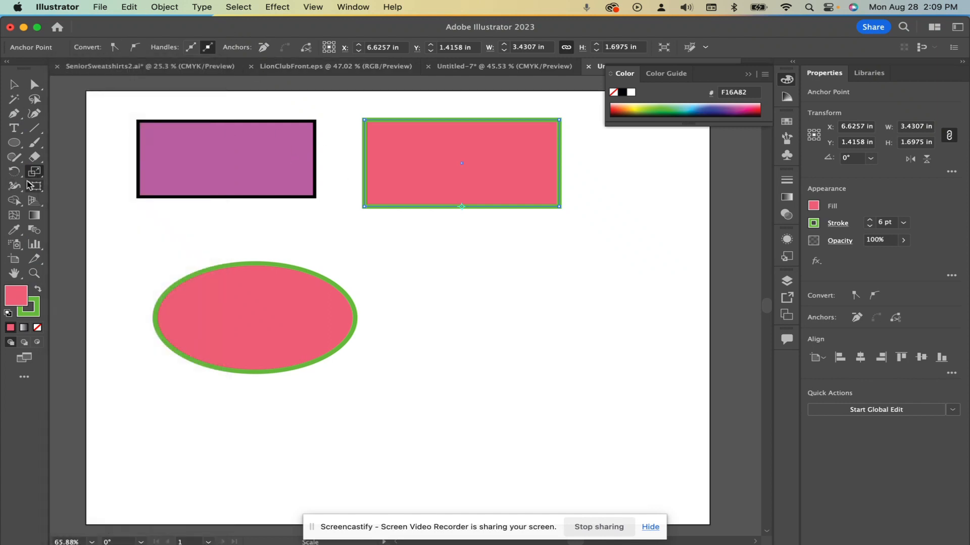
# Bend the pink rectangle's bottom edge upward into an off-center arch with the Reshape tool
pyautogui.click(37, 173)
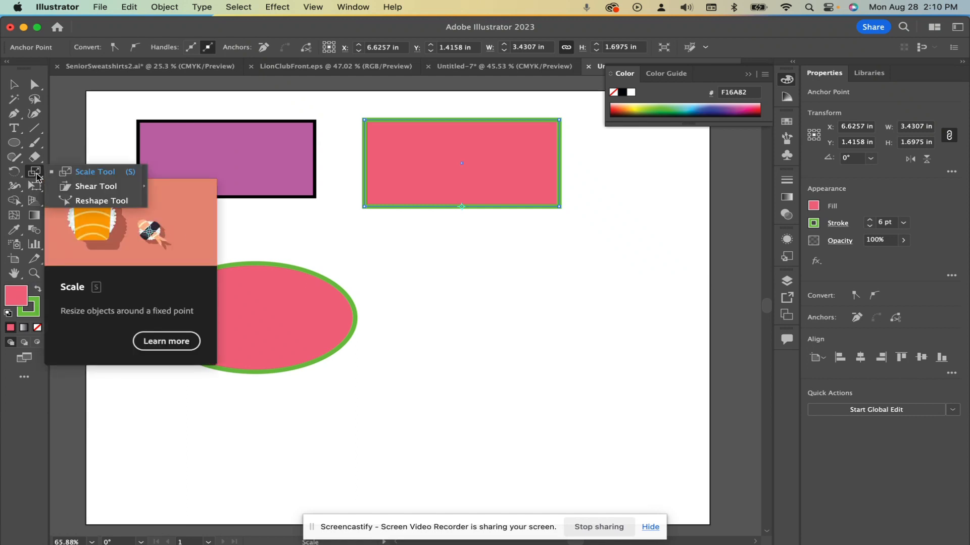
pyautogui.click(88, 202)
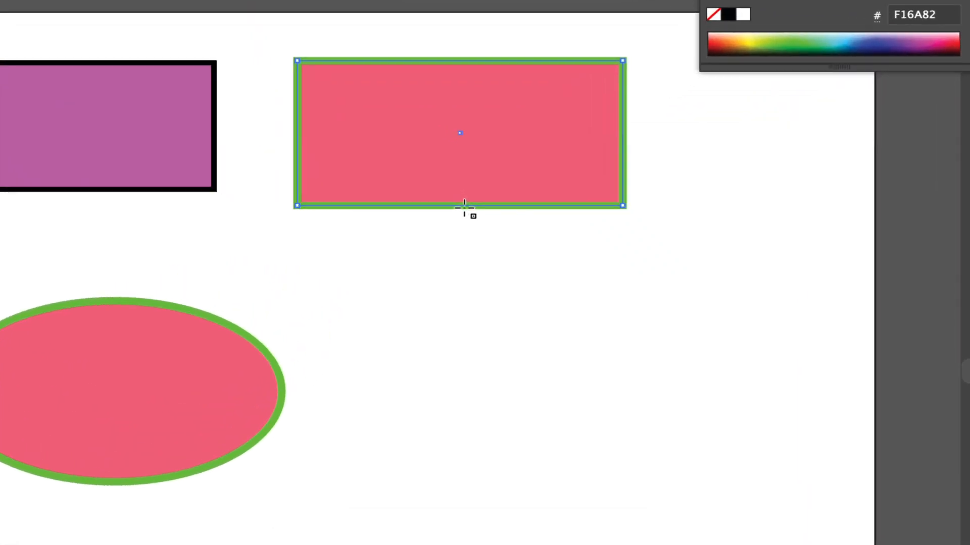
pyautogui.moveTo(464, 205); pyautogui.dragTo(459, 175)
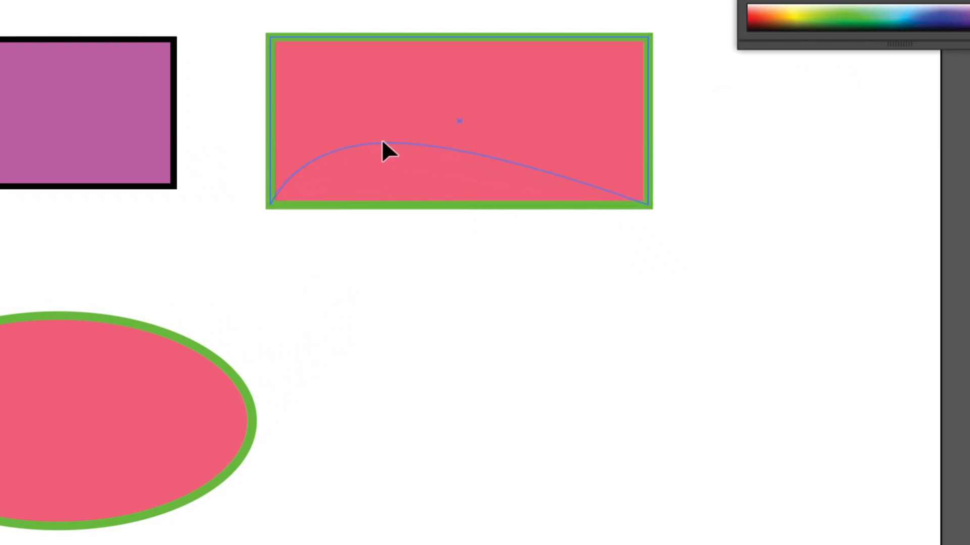
pyautogui.moveTo(353, 136); pyautogui.dragTo(381, 127)
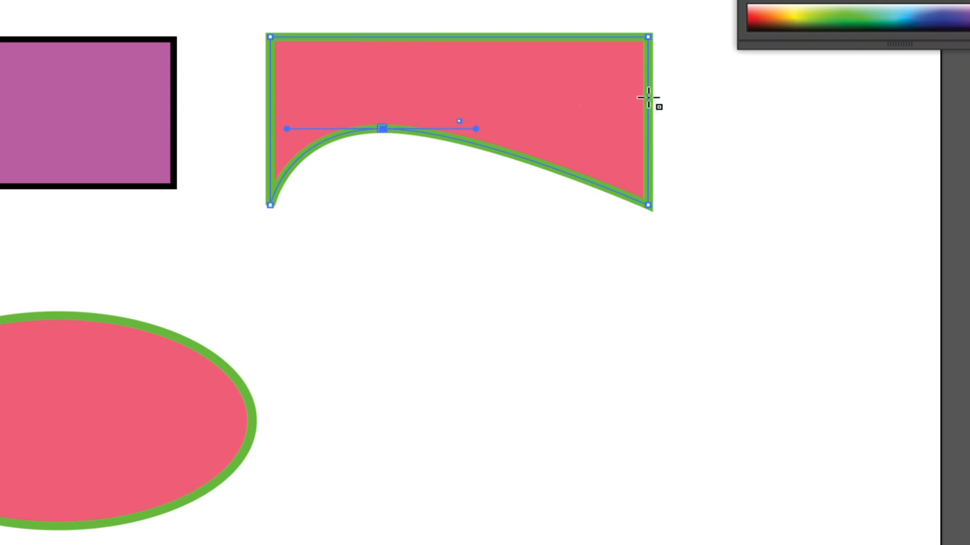
# Reshape the pink rectangle's right edge into a wavy curve with an outward bulge near the top and an inward dip below
pyautogui.moveTo(649, 97); pyautogui.dragTo(621, 101)
pyautogui.moveTo(571, 126); pyautogui.dragTo(571, 126)
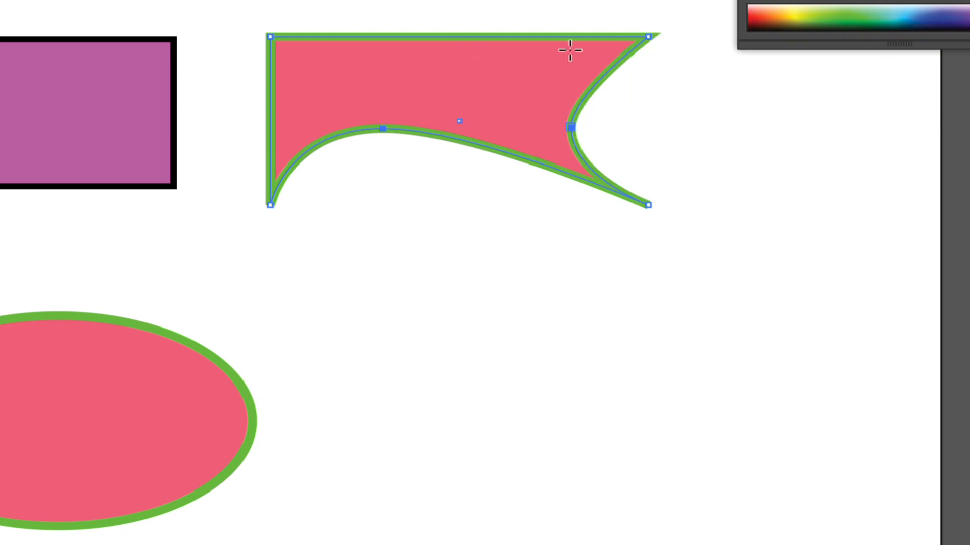
pyautogui.moveTo(611, 66); pyautogui.dragTo(700, 110)
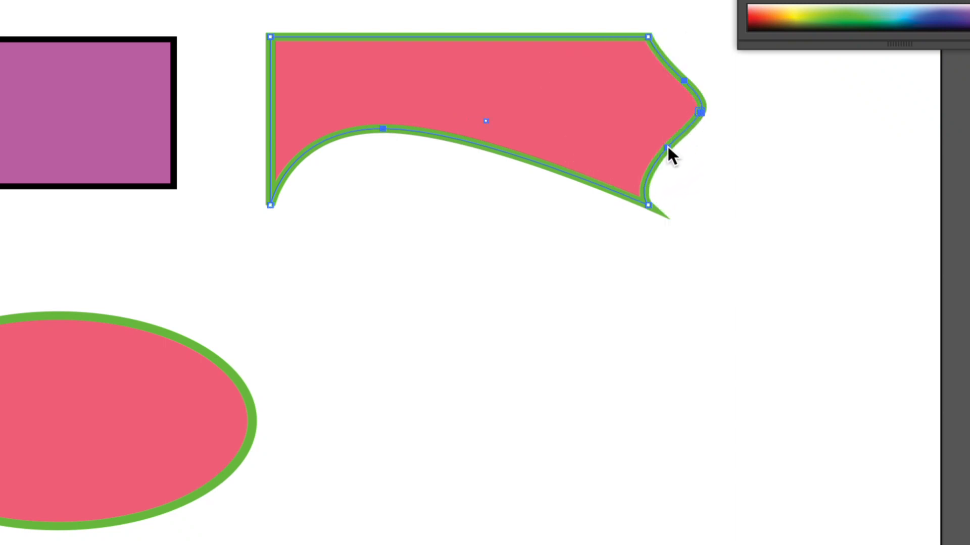
pyautogui.moveTo(667, 149); pyautogui.dragTo(593, 108)
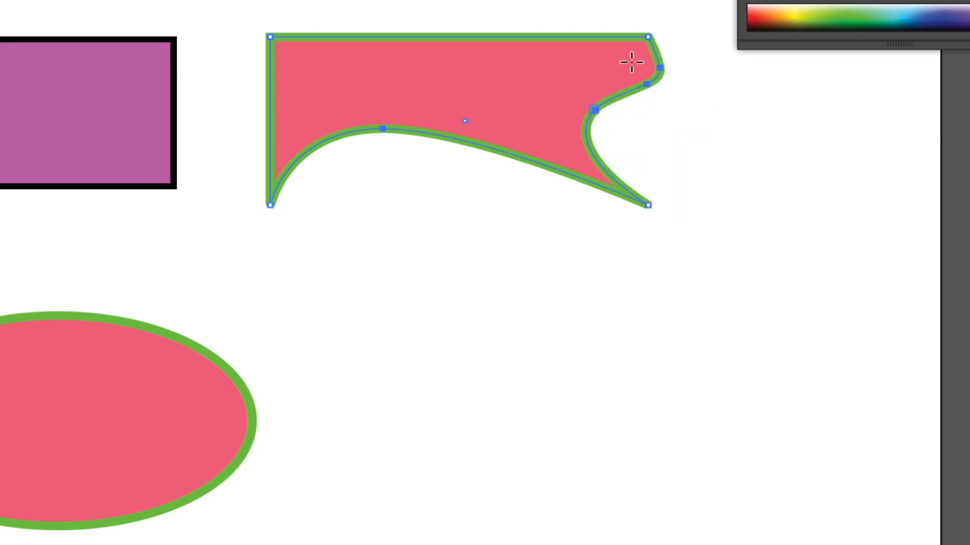
# Bend the pink shape's top edge down into a shallow dip with the Reshape tool, and move the shape to about X 7.32 in, Y 1.62 in
pyautogui.moveTo(563, 38); pyautogui.dragTo(467, 79)
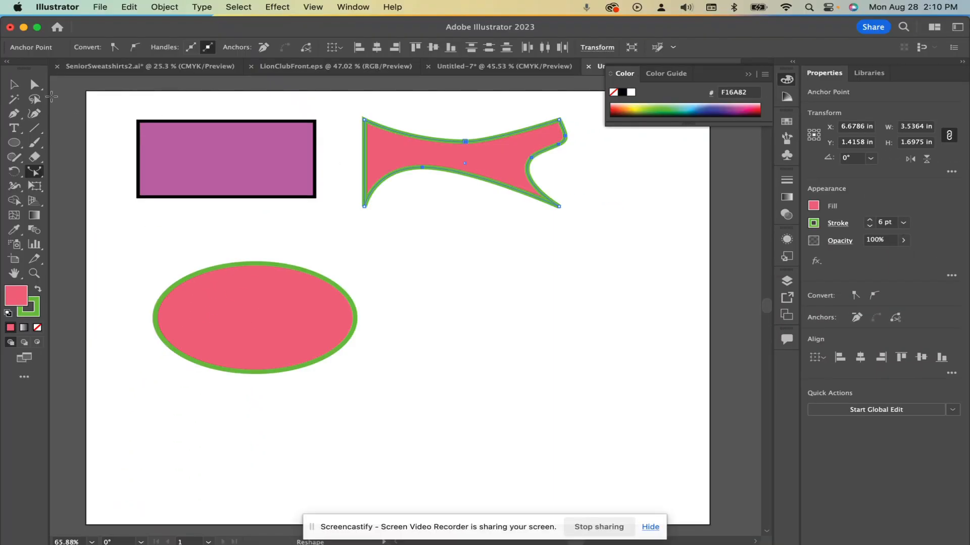
pyautogui.click(13, 84)
pyautogui.click(492, 265)
pyautogui.moveTo(489, 169); pyautogui.dragTo(527, 182)
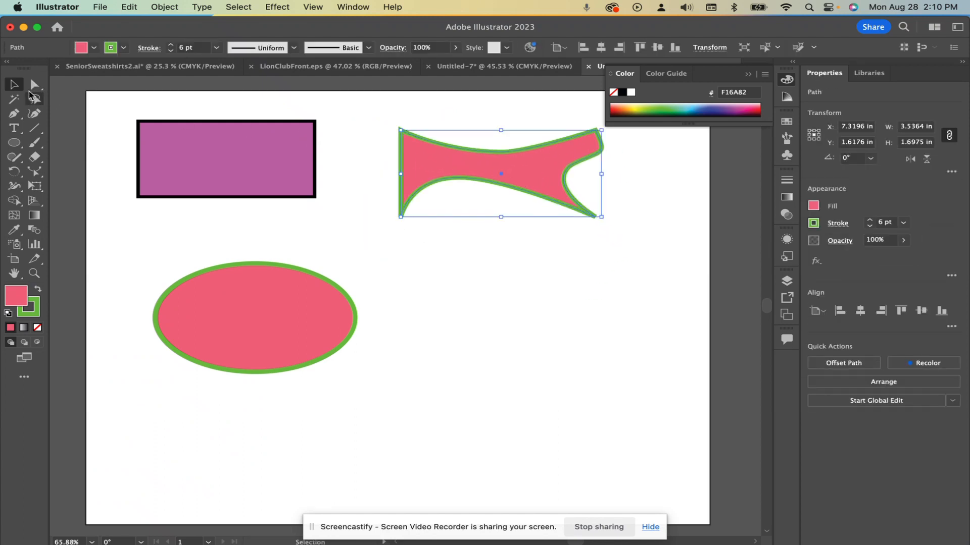
# Try to reshape the pink shape's bottom edge while the whole path is selected, and undo the change
pyautogui.click(32, 85)
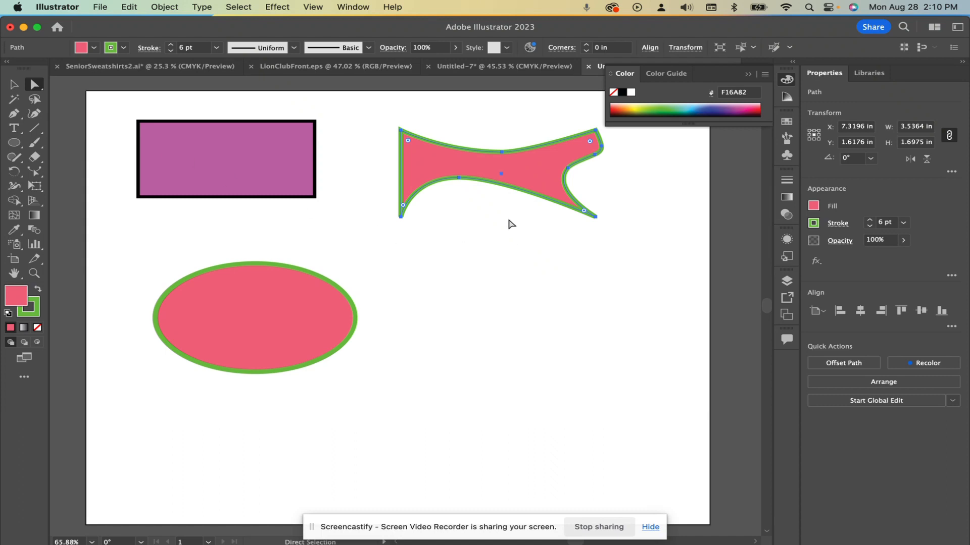
pyautogui.click(13, 85)
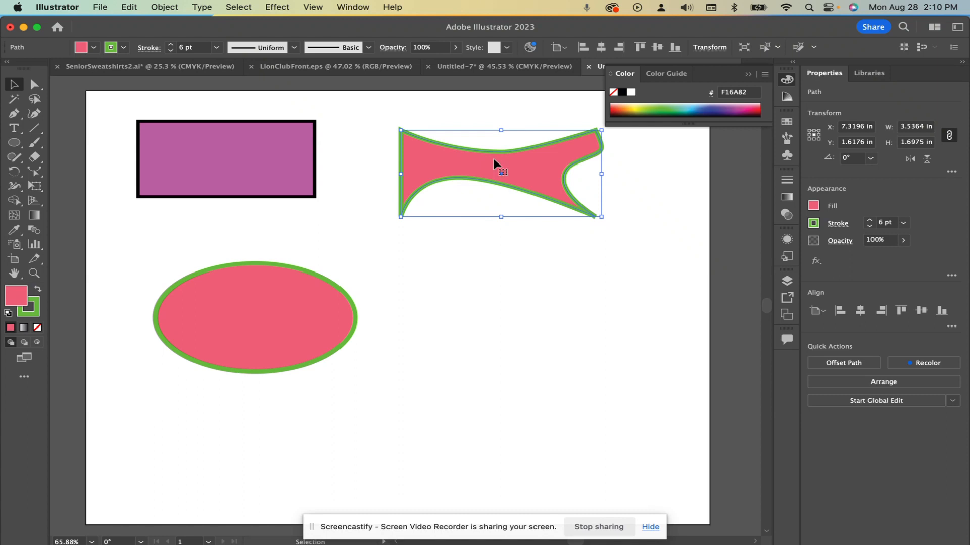
pyautogui.click(35, 86)
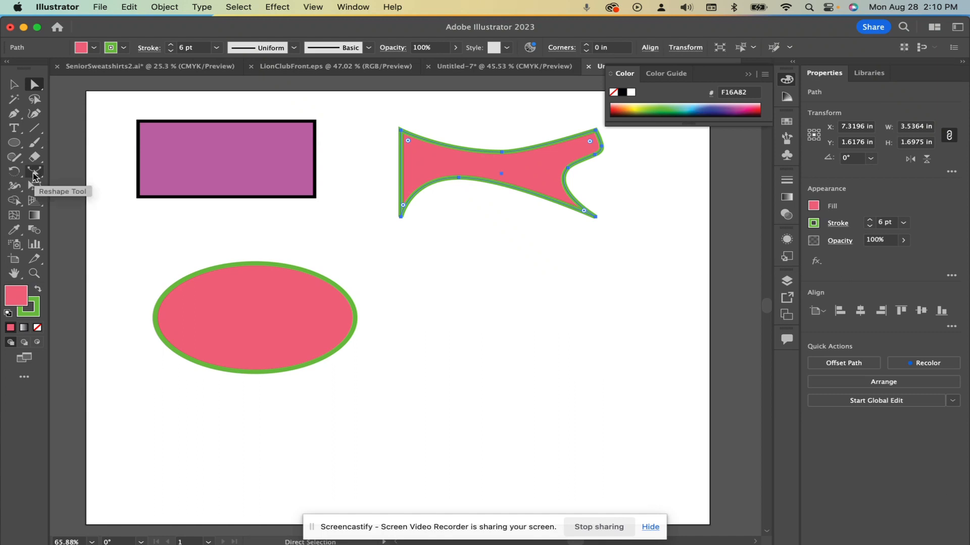
pyautogui.click(33, 173)
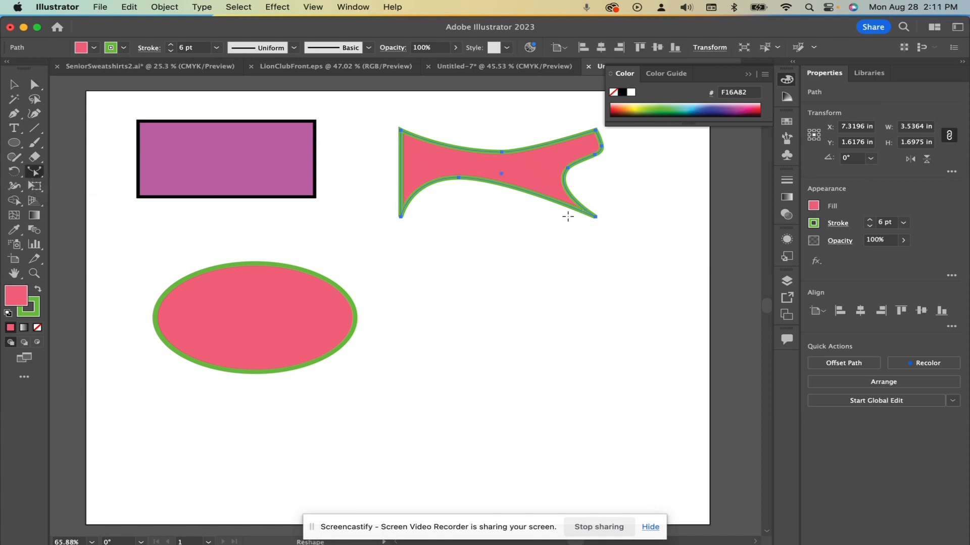
pyautogui.moveTo(535, 195); pyautogui.dragTo(529, 259)
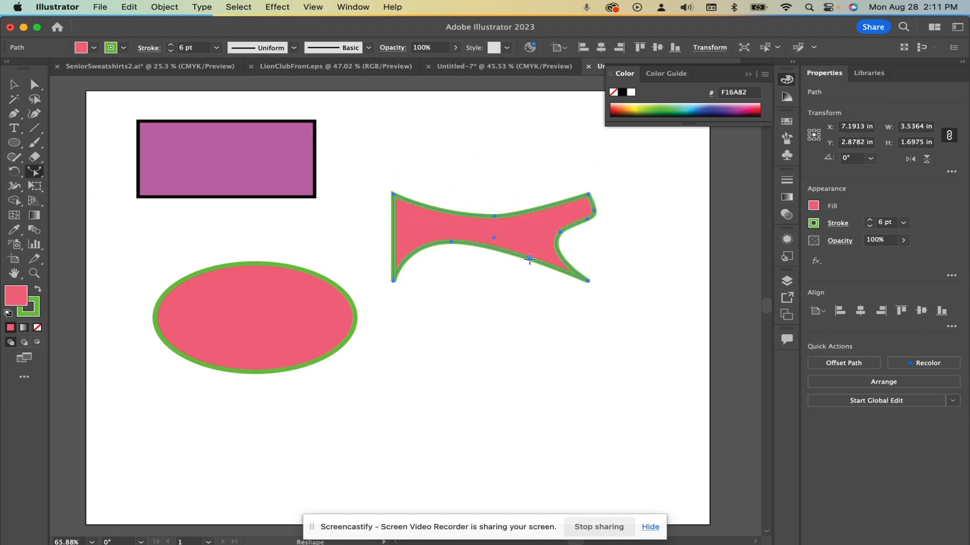
pyautogui.press('super+z')
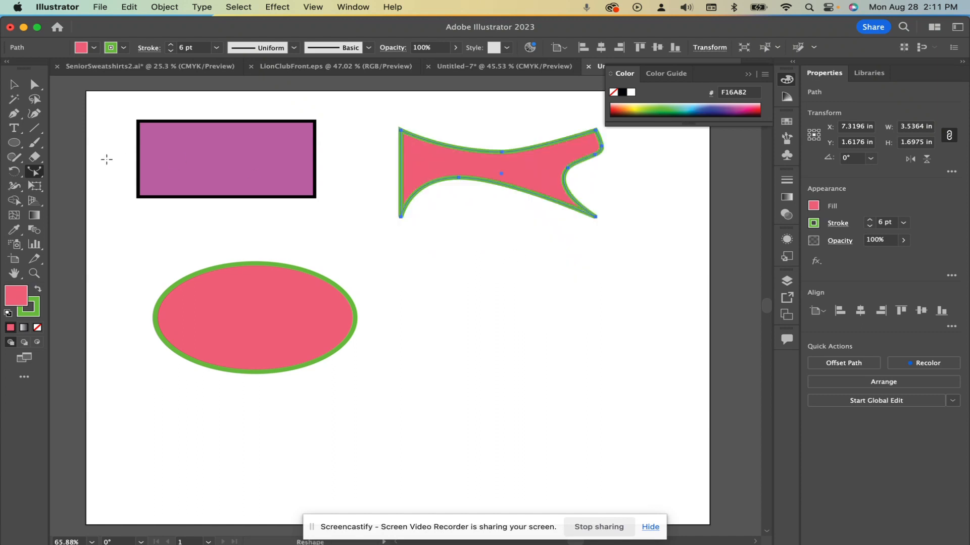
# Deselect the pink shape and select only the long bottom edge segment beyond the arch's peak with the Direct Selection tool
pyautogui.click(14, 85)
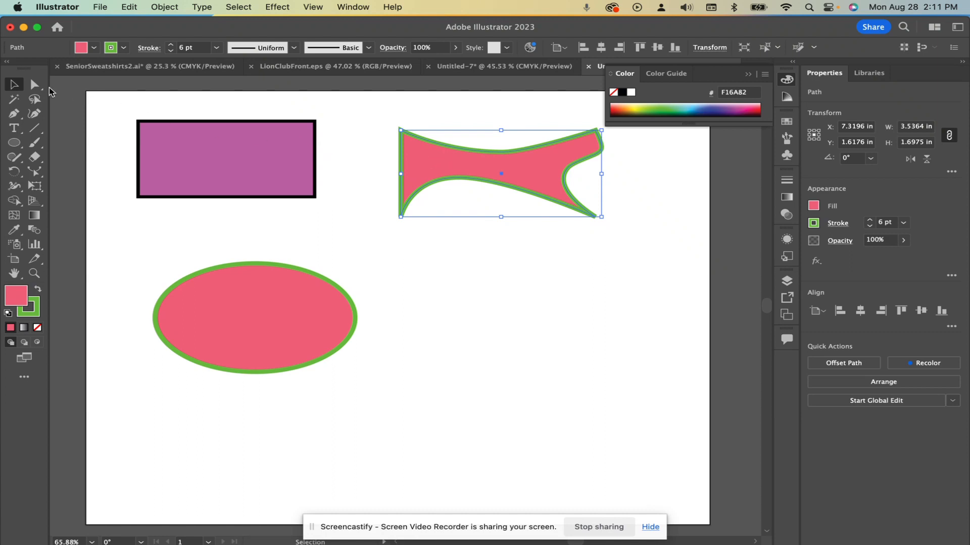
pyautogui.click(35, 86)
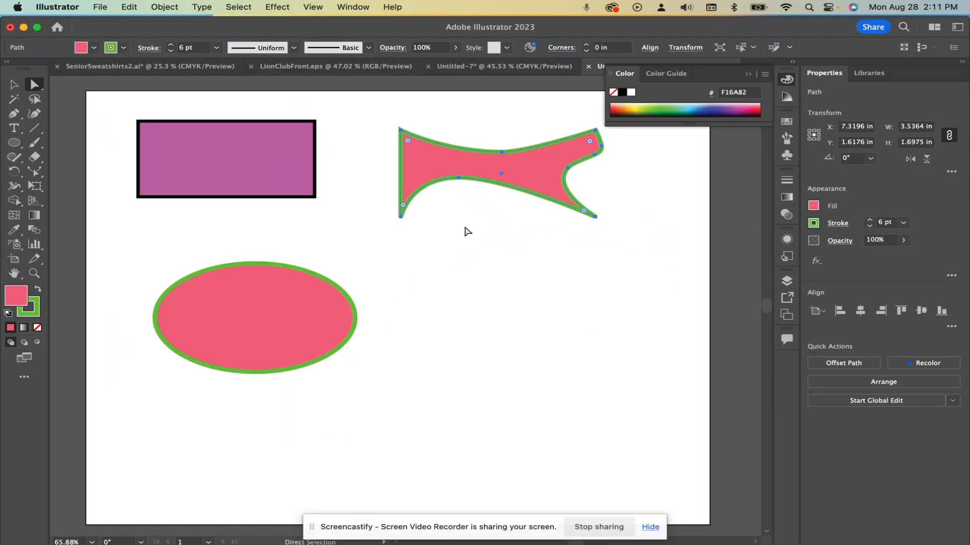
pyautogui.click(233, 306)
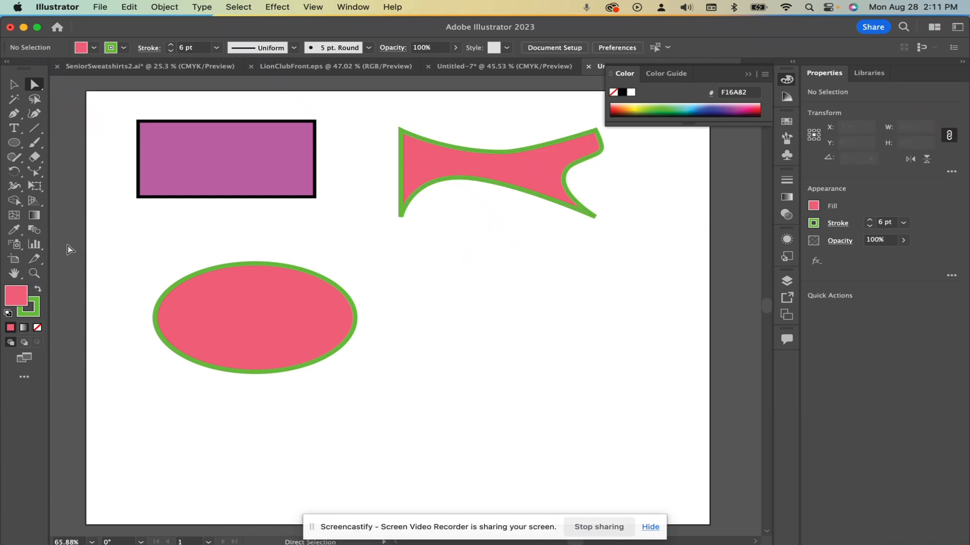
pyautogui.click(34, 173)
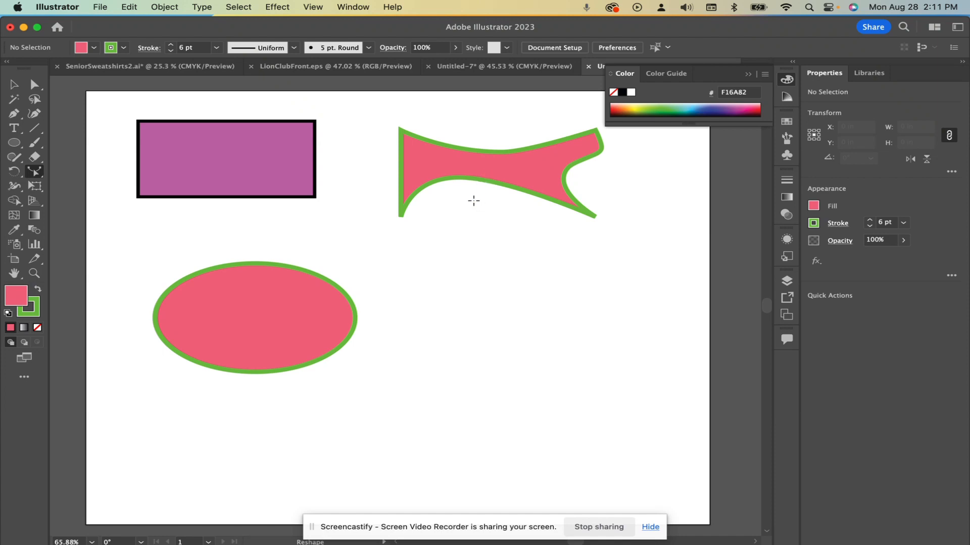
pyautogui.click(34, 85)
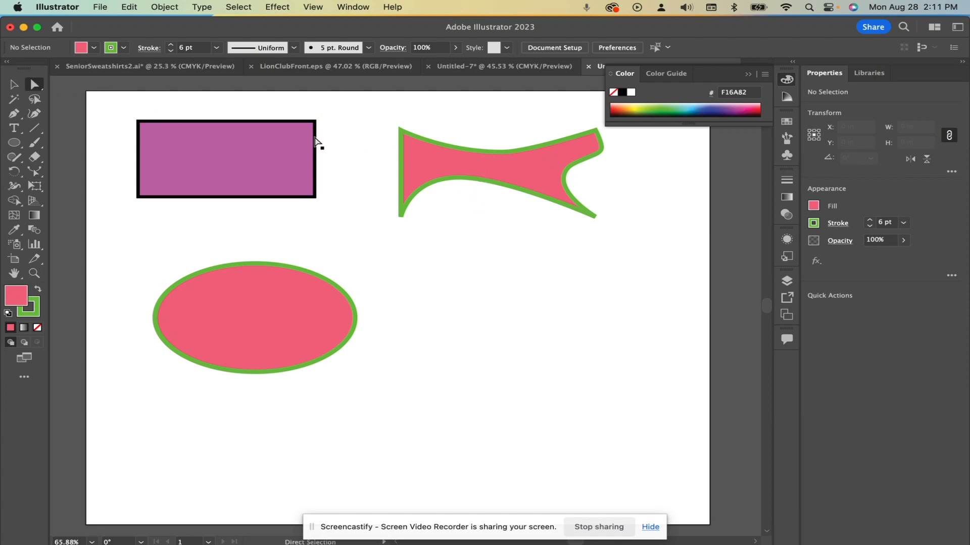
pyautogui.click(507, 161)
pyautogui.click(502, 216)
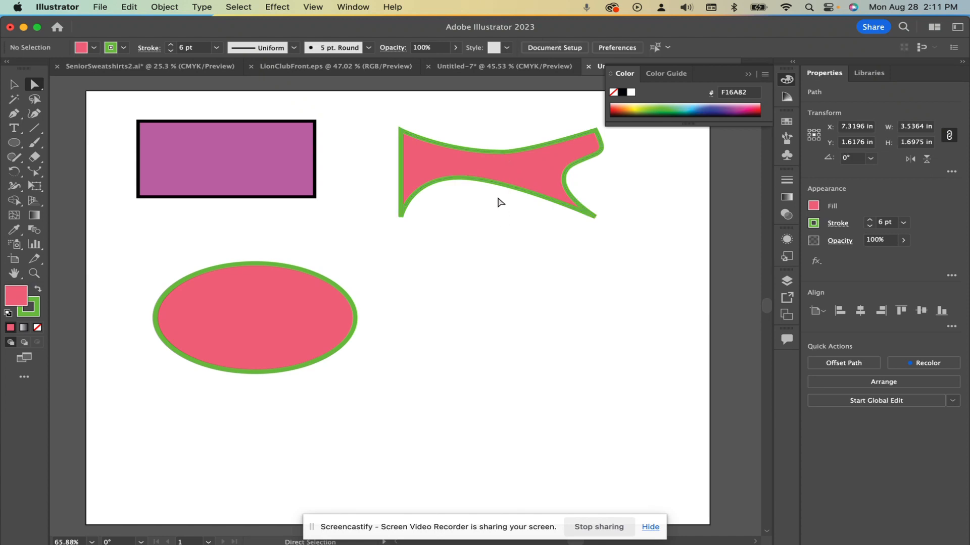
pyautogui.click(498, 183)
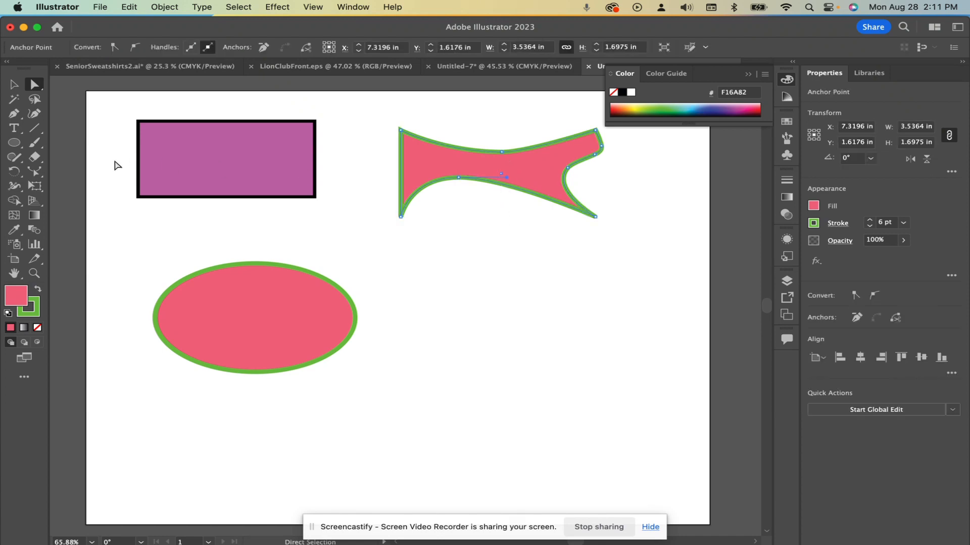
# Reshape the selected bottom edge segment down and back toward the arch into a hooked curve, placing the new point at about X 6.77 in, Y 2.29 in, and deselect
pyautogui.click(38, 173)
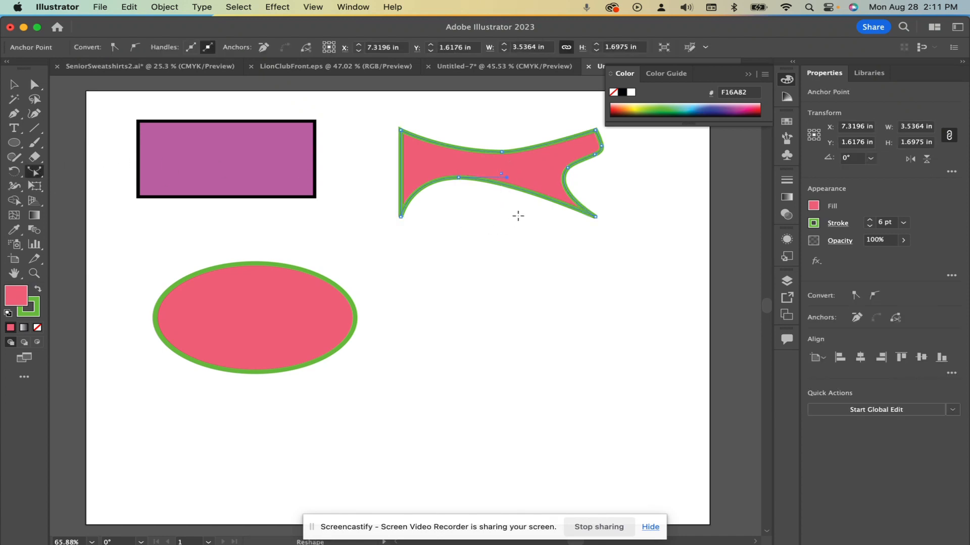
pyautogui.moveTo(526, 193); pyautogui.dragTo(469, 207)
pyautogui.press('v')
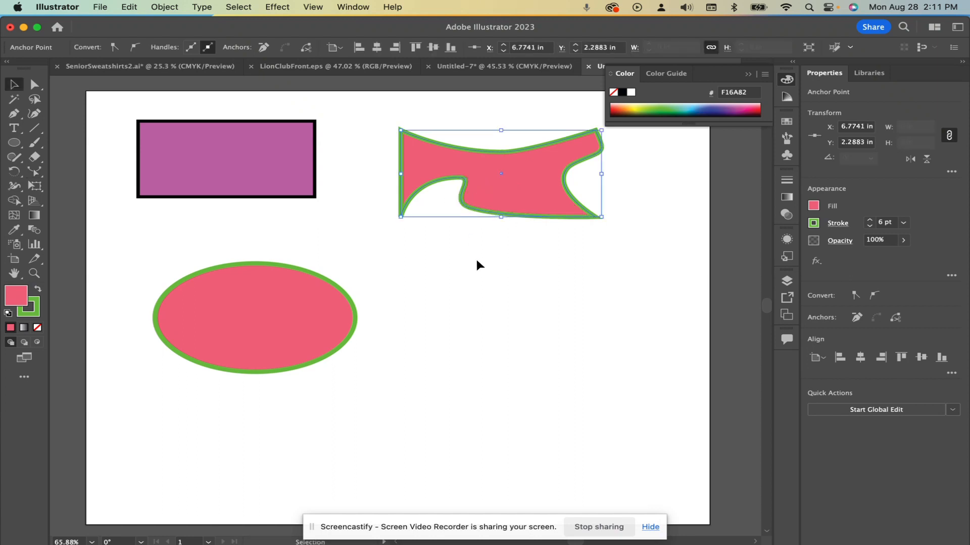
pyautogui.click(475, 257)
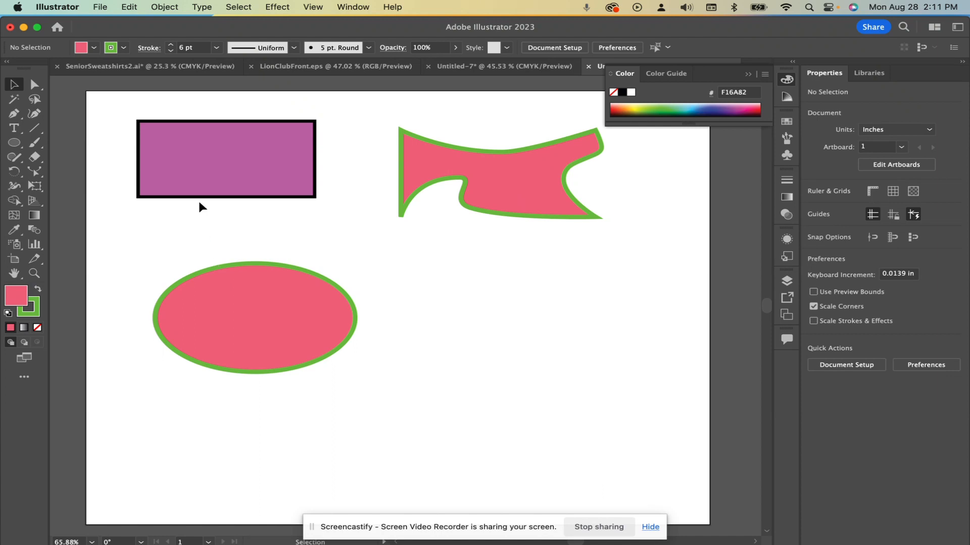